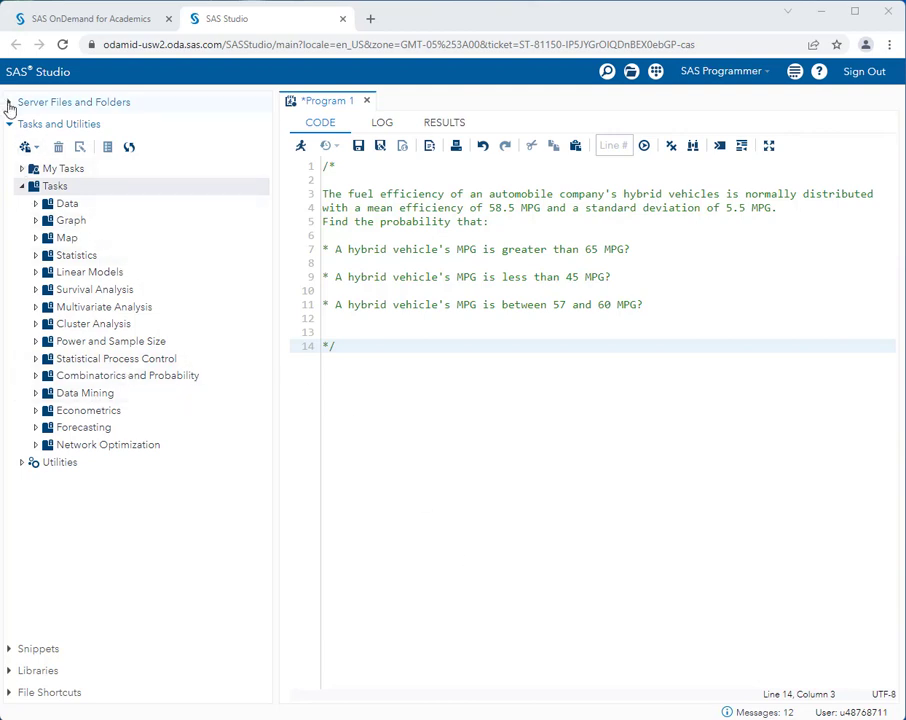
Open Normal_Probability.sas from my_shared_file_links > msale1 > sasprogs in the server files
{"action": "left_click", "coordinate": [9, 104]}
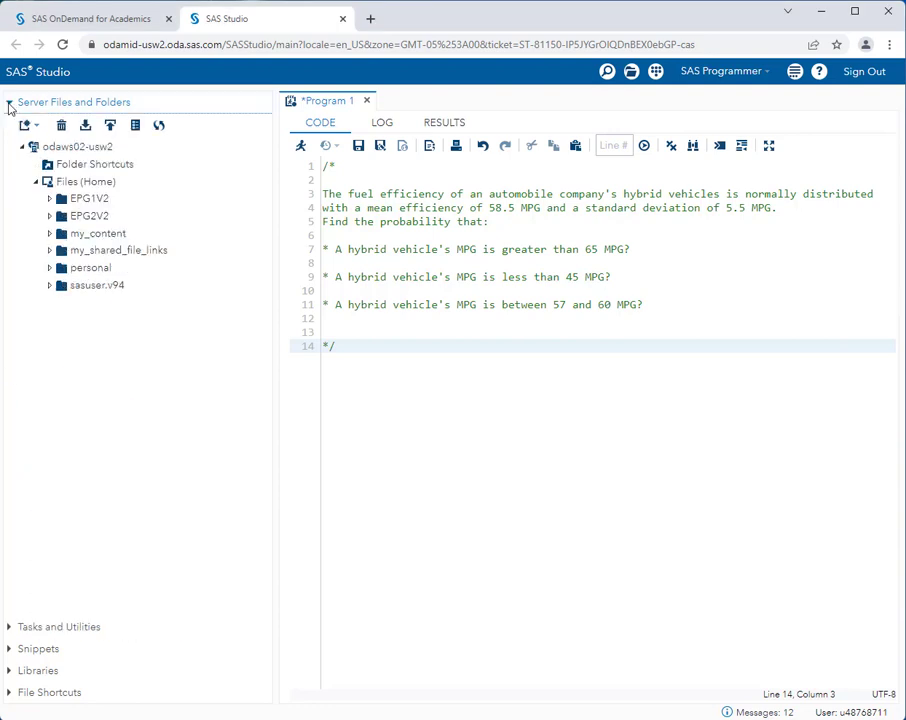
{"action": "left_click", "coordinate": [49, 250]}
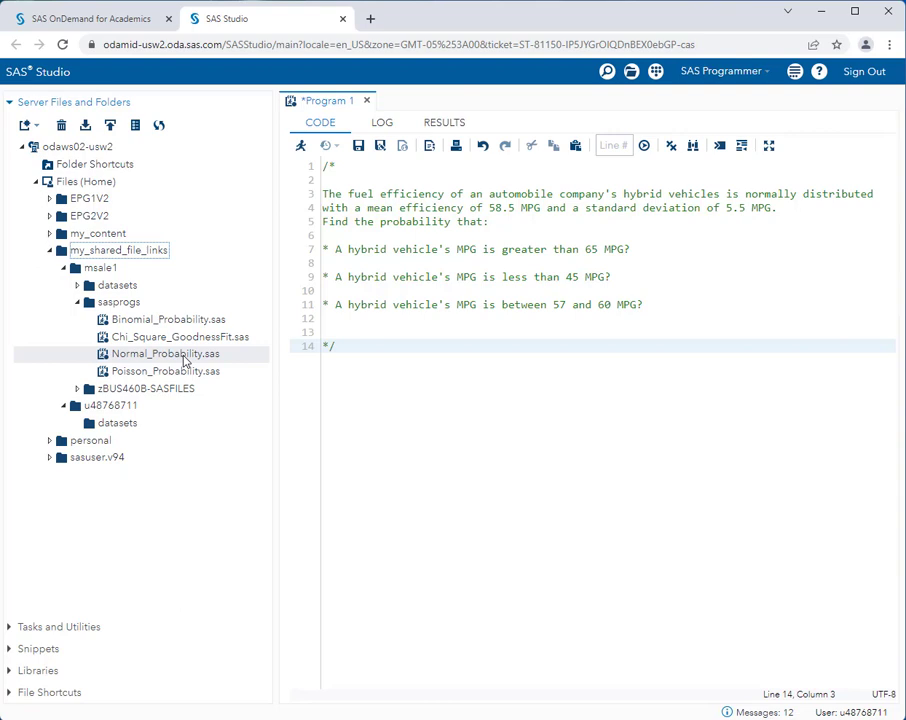
{"action": "double_click", "coordinate": [165, 354]}
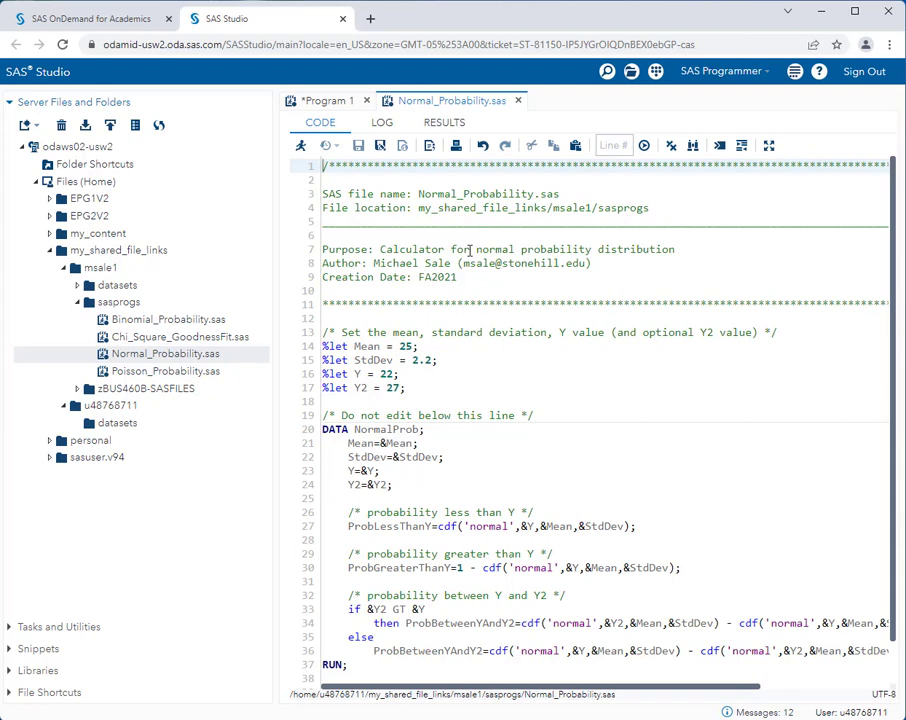
Change the calculator's %let Mean from 25 to 58.5 and %let StdDev from 2.2 to 5.5
{"action": "left_click", "coordinate": [331, 100]}
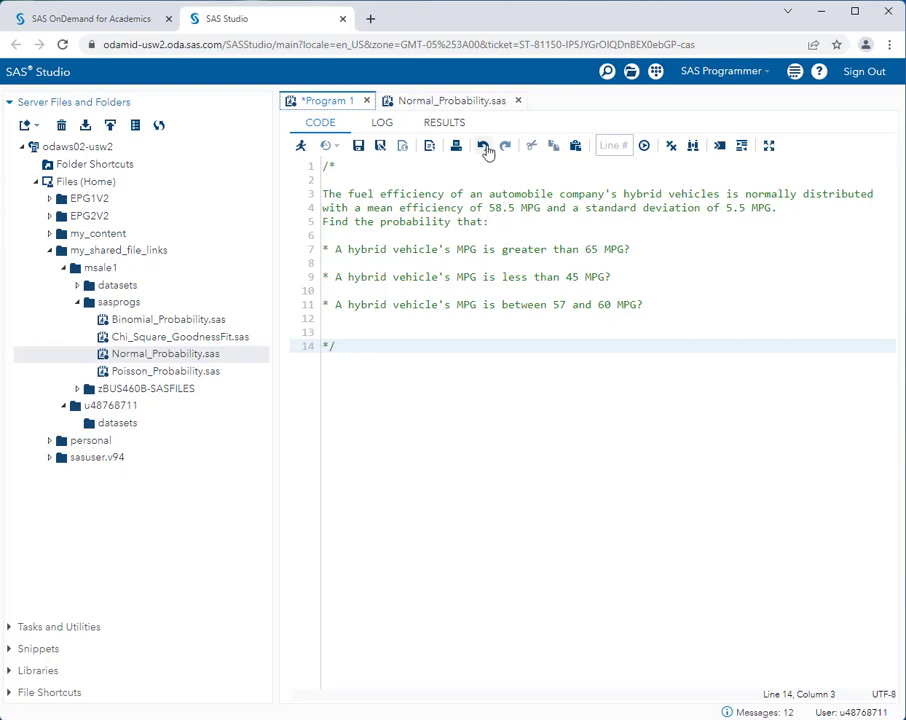
{"action": "left_click", "coordinate": [440, 104]}
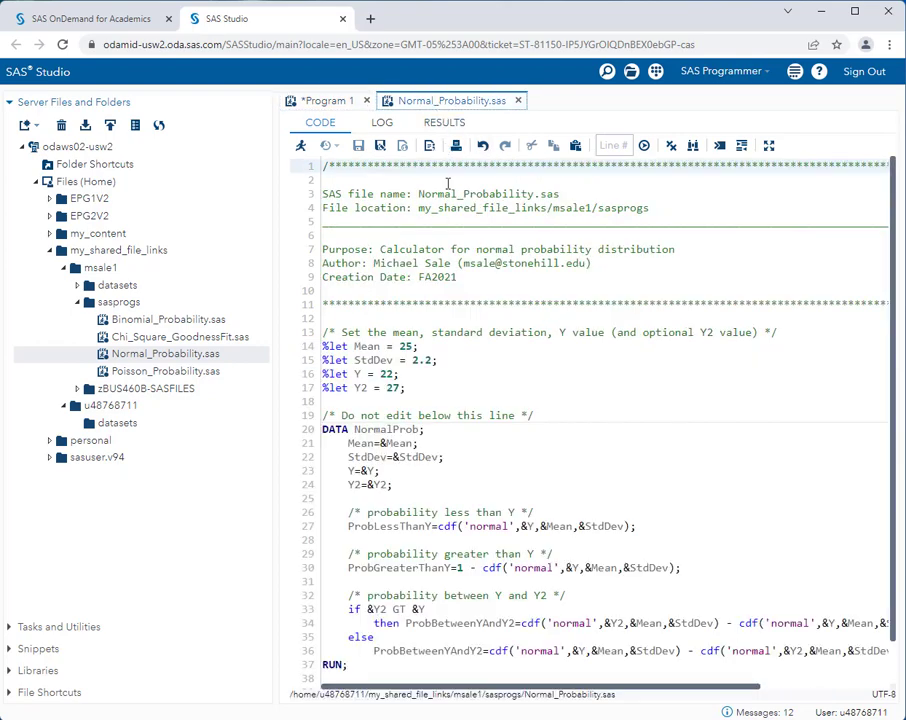
{"action": "left_click", "coordinate": [411, 346]}
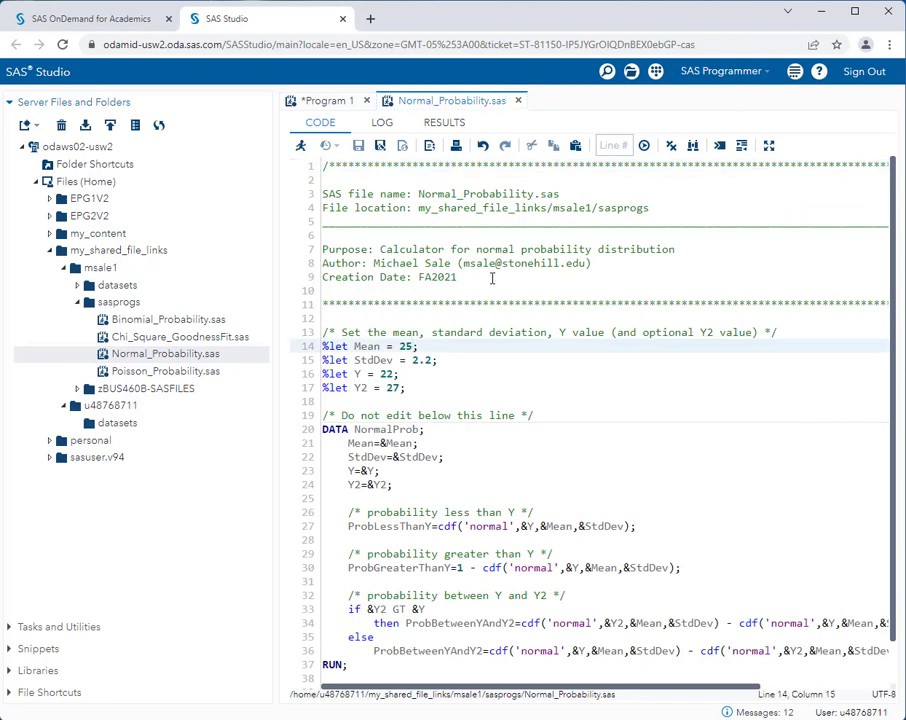
{"action": "key", "text": "BackSpace"}
{"action": "key", "text": "BackSpace"}
{"action": "type", "text": "58.5"}
{"action": "key", "text": "Down"}
{"action": "key", "text": "Right"}
{"action": "key", "text": "BackSpace"}
{"action": "key", "text": "BackSpace"}
{"action": "key", "text": "BackSpace"}
{"action": "type", "text": "5.5"}
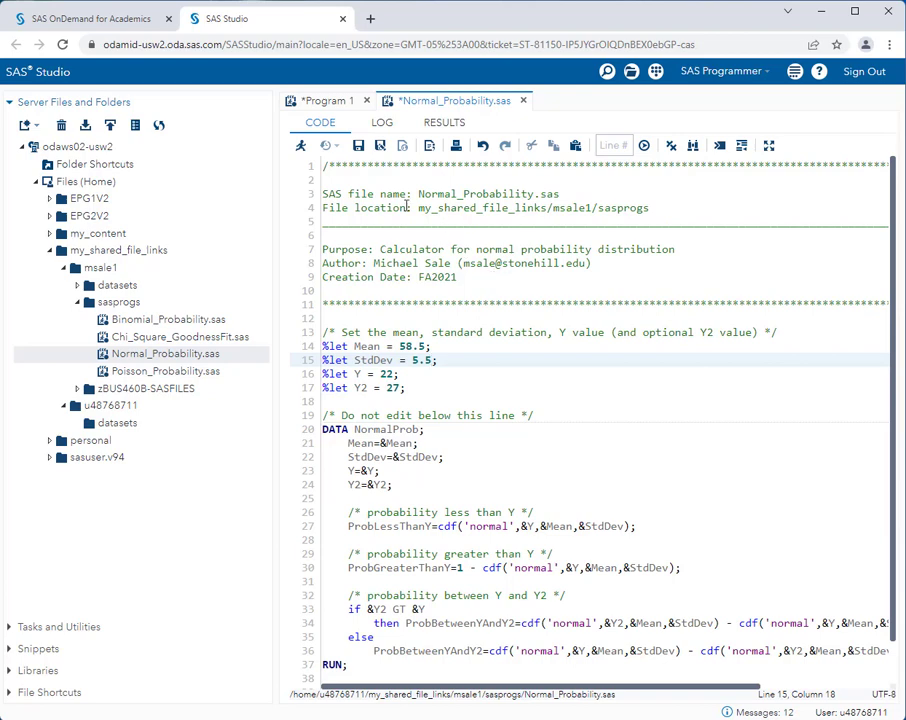
{"action": "left_click", "coordinate": [328, 103]}
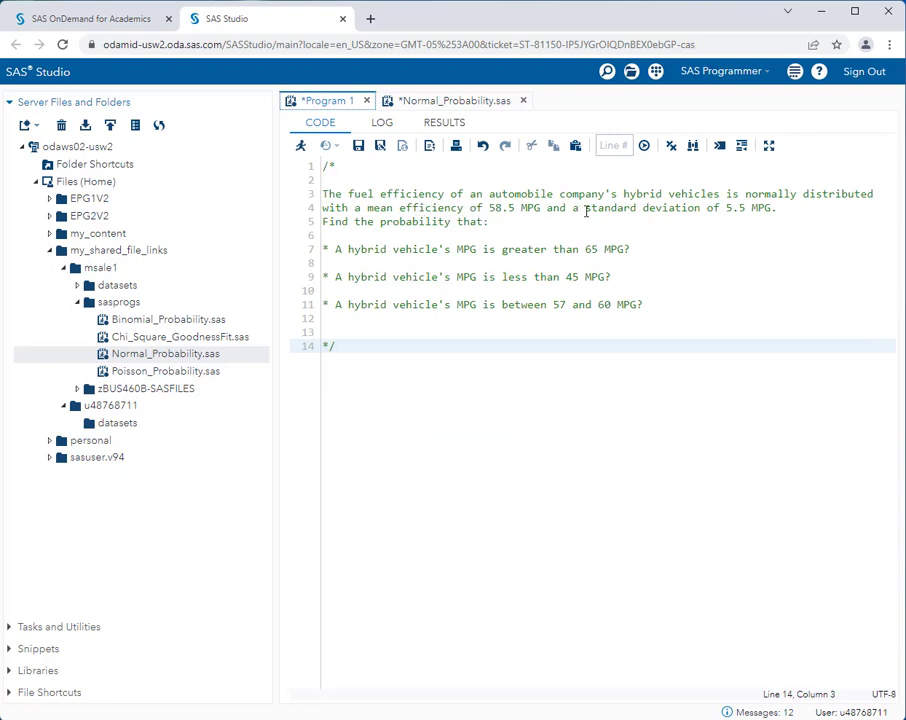
Set %let Y to 65 in Normal_Probability.sas and run it for the probability table
{"action": "left_click", "coordinate": [467, 106]}
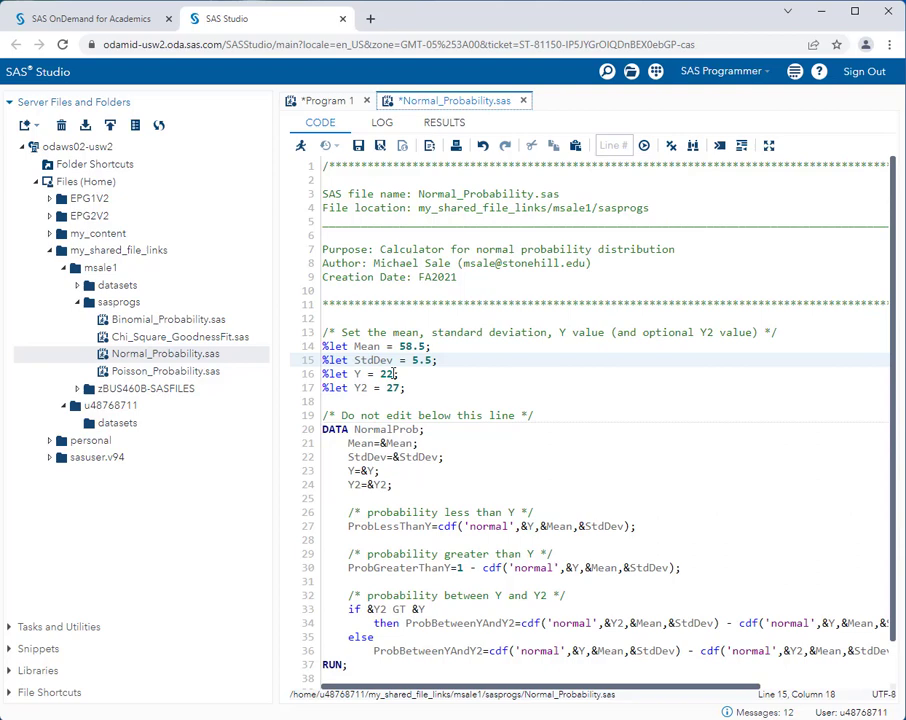
{"action": "left_click", "coordinate": [396, 373]}
{"action": "key", "text": "BackSpace"}
{"action": "key", "text": "BackSpace"}
{"action": "type", "text": "65"}
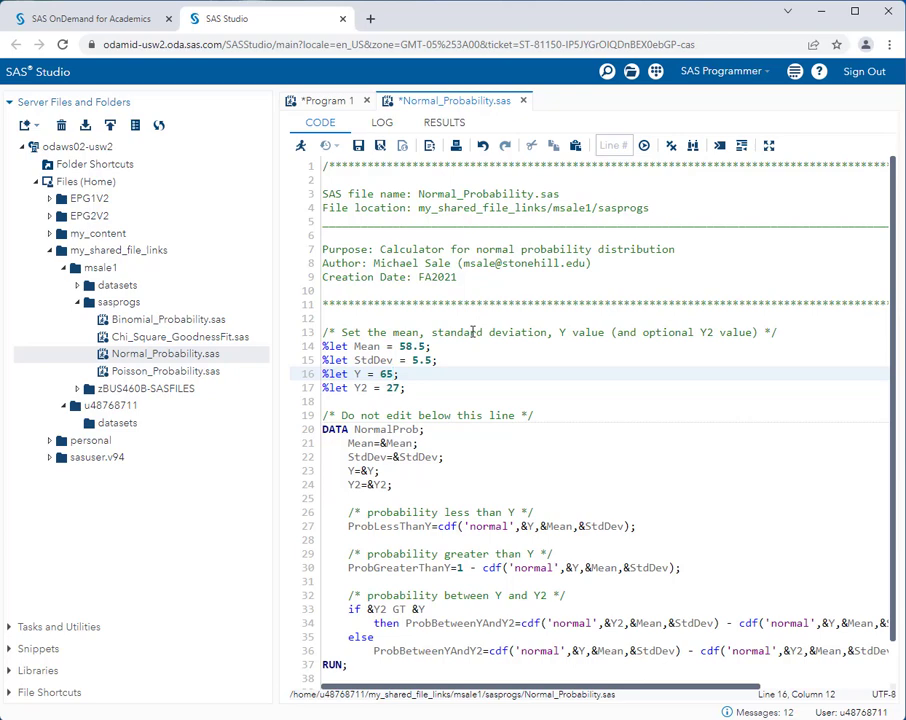
{"action": "left_click", "coordinate": [300, 148]}
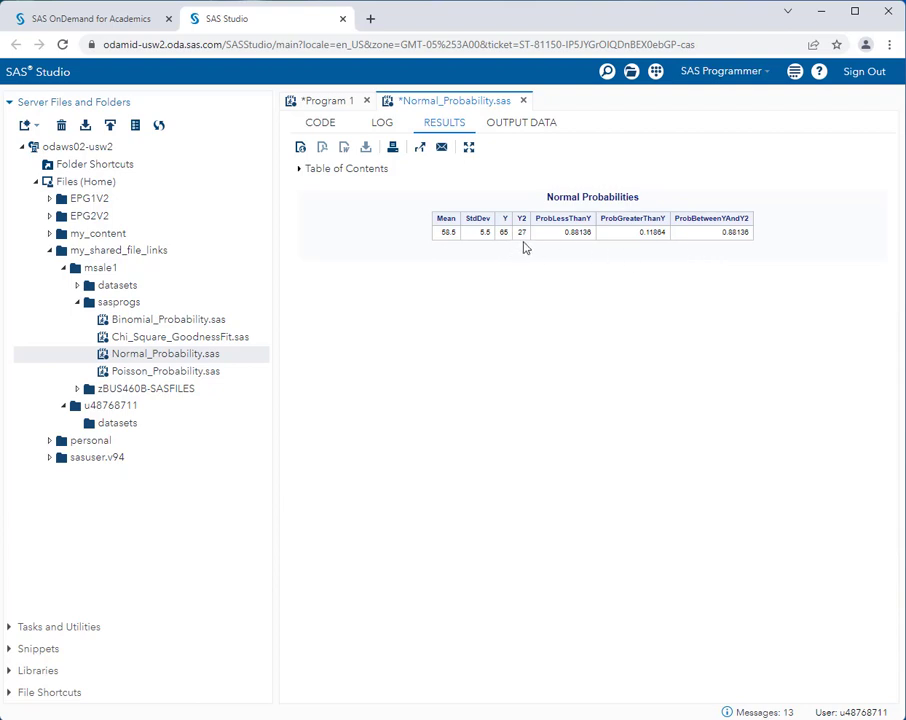
Type 0.119 on line 8 of Program 1, under the greater-than-65 MPG question
{"action": "left_click", "coordinate": [330, 106]}
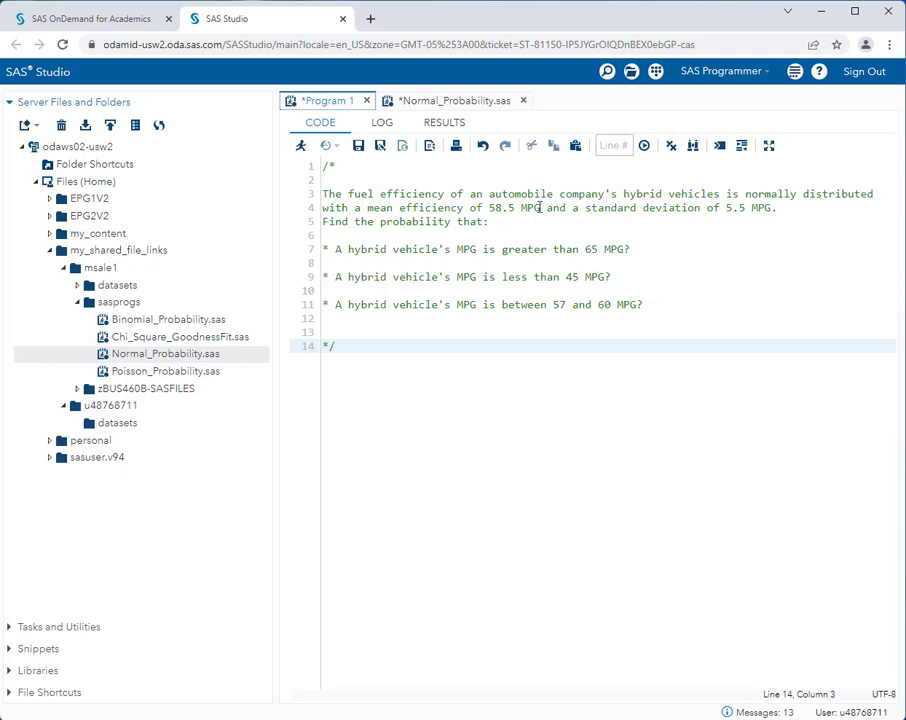
{"action": "left_click", "coordinate": [453, 102]}
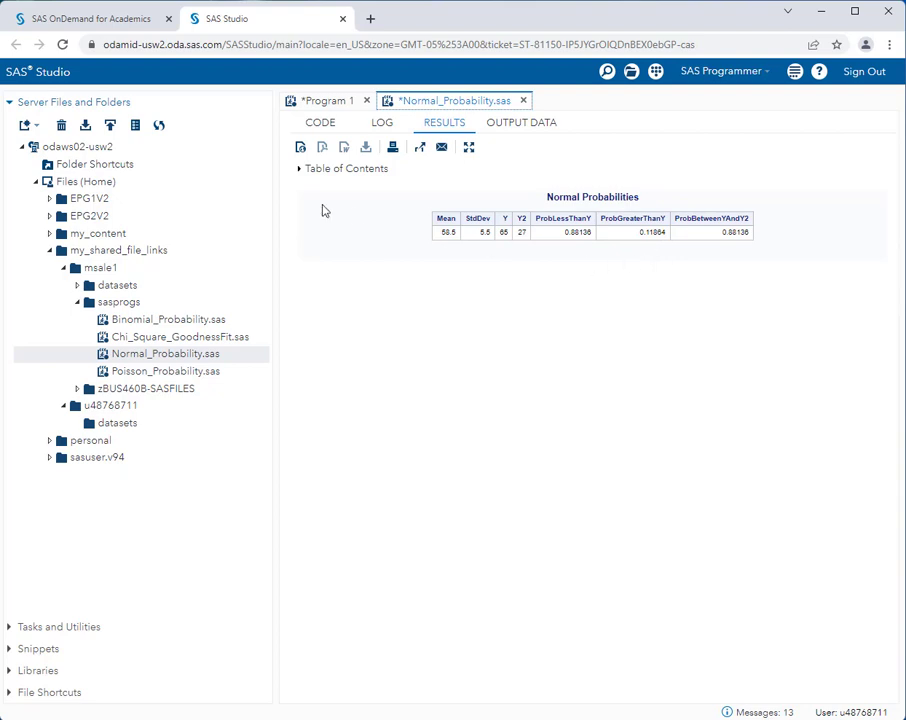
{"action": "left_click", "coordinate": [330, 101]}
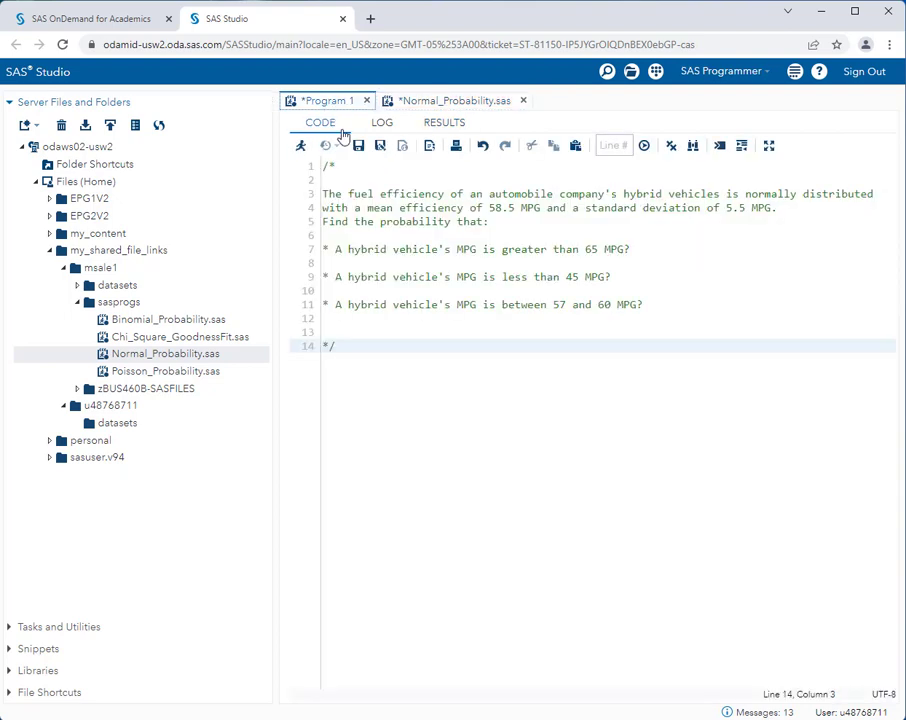
{"action": "left_click", "coordinate": [338, 263]}
{"action": "type", "text": "0.119"}
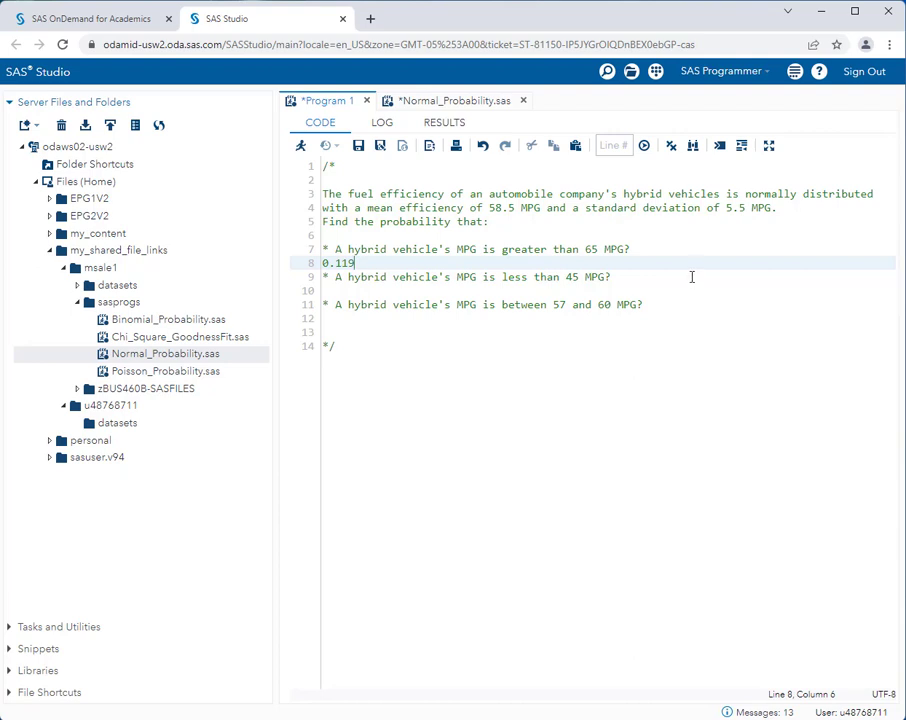
Change %let Y from 65 to 45 and rerun the calculator
{"action": "left_click", "coordinate": [450, 101]}
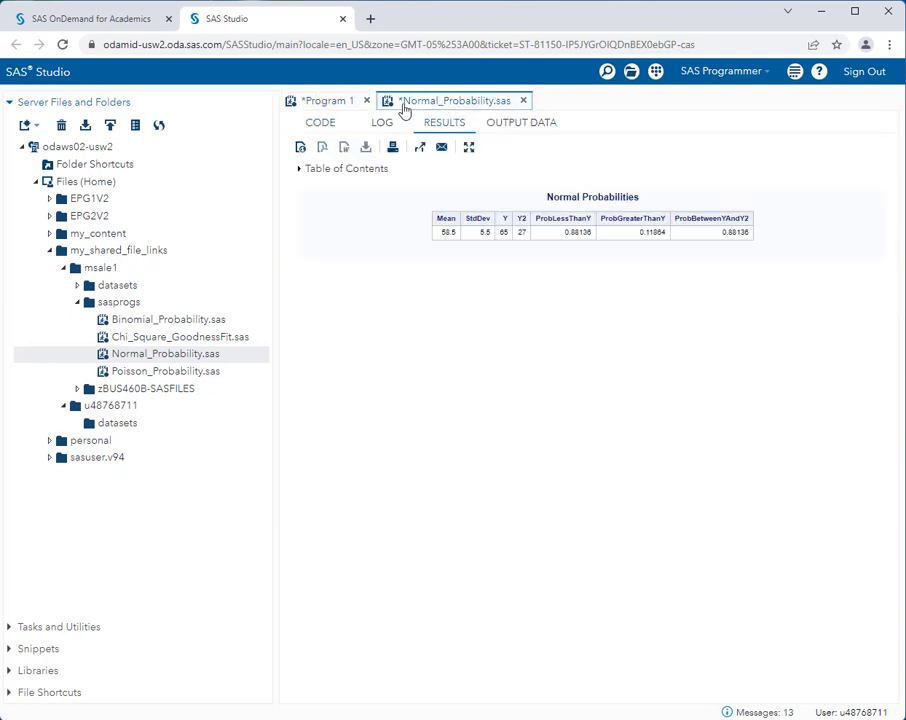
{"action": "left_click", "coordinate": [324, 125]}
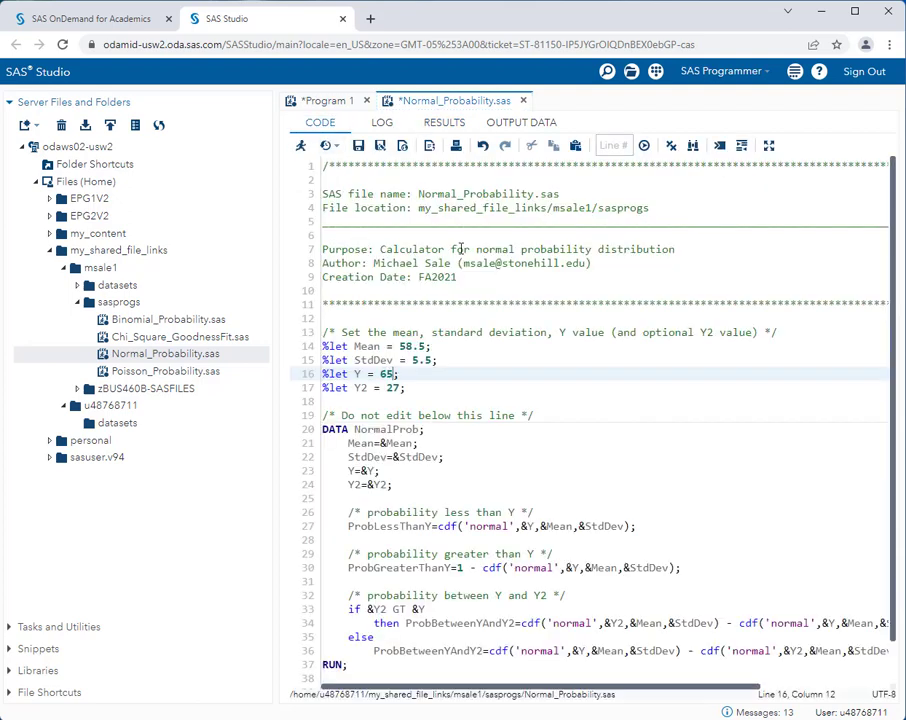
{"action": "key", "text": "BackSpace"}
{"action": "key", "text": "BackSpace"}
{"action": "type", "text": "45"}
{"action": "left_click", "coordinate": [301, 146]}
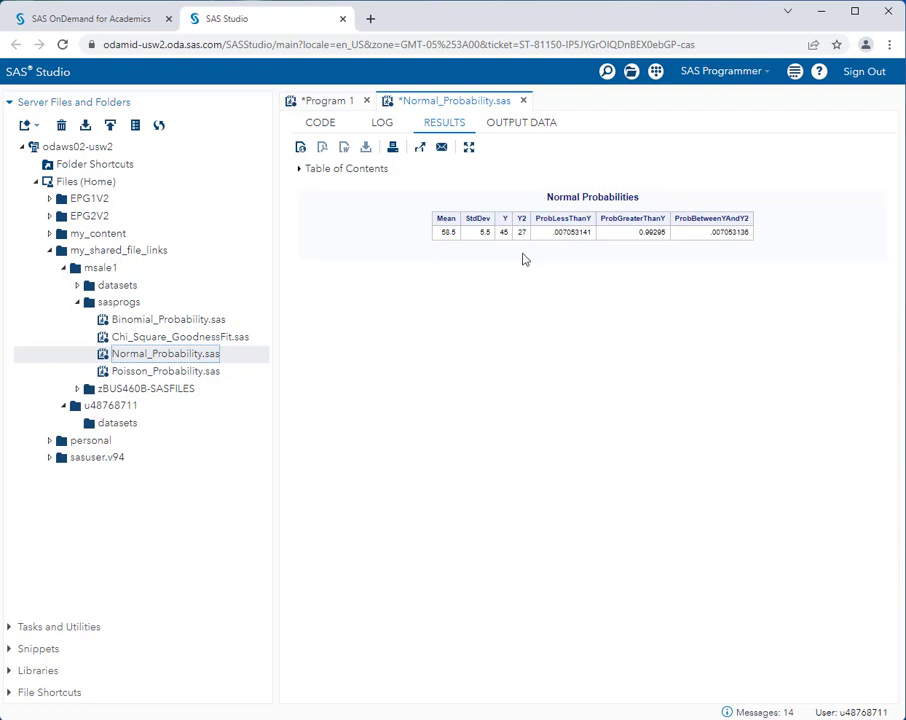
Type 0.007 on line 10 of Program 1, under the less-than-45 MPG question
{"action": "left_click", "coordinate": [345, 104]}
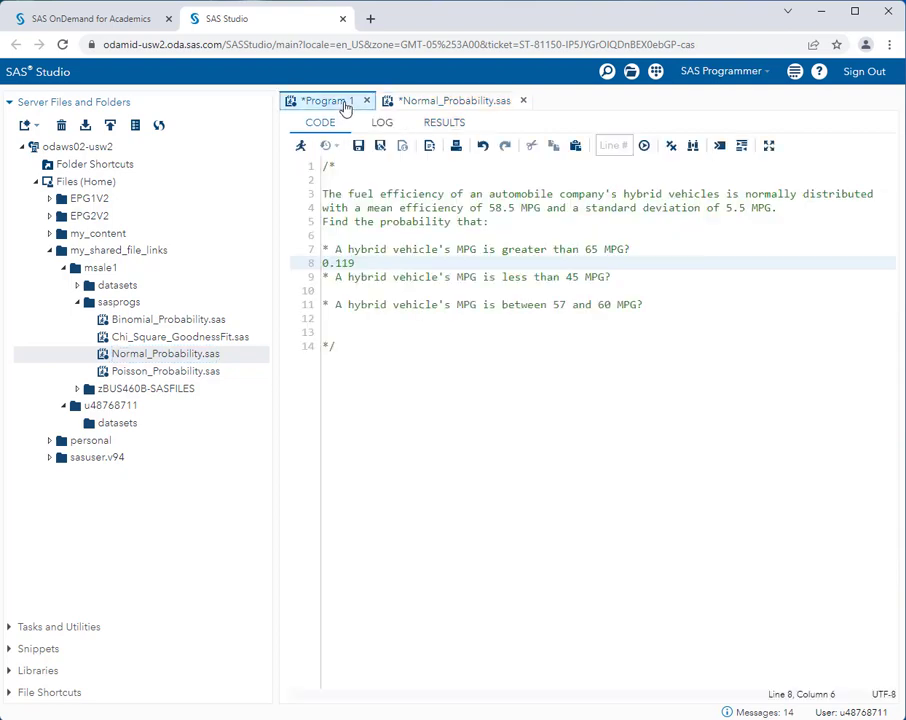
{"action": "left_click", "coordinate": [330, 290]}
{"action": "type", "text": "0.0"}
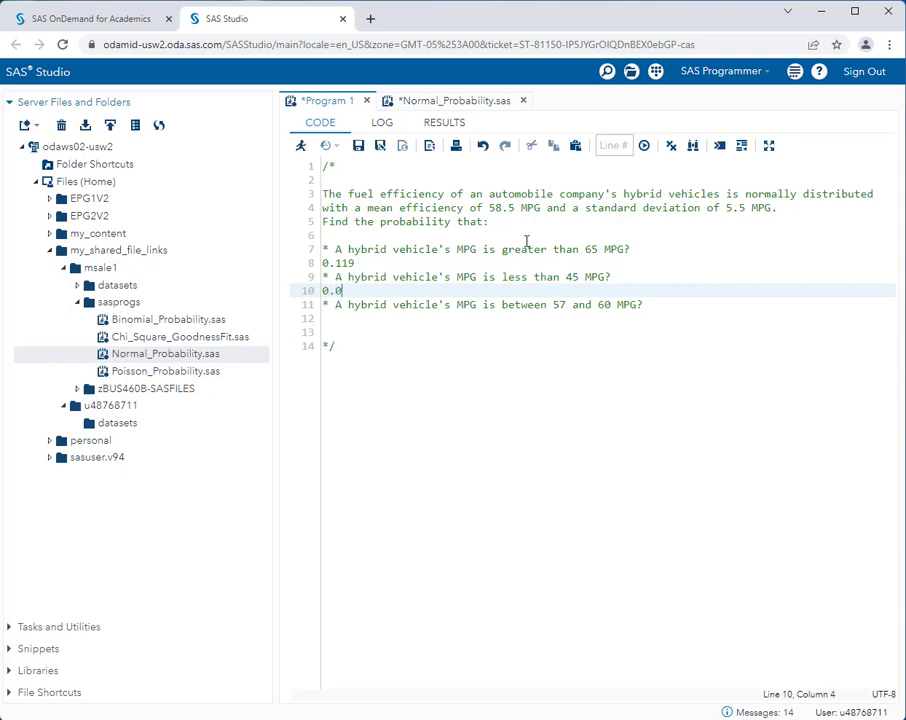
{"action": "type", "text": "07"}
Set %let Y to 57 and %let Y2 to 60, then rerun the calculator
{"action": "left_click", "coordinate": [450, 102]}
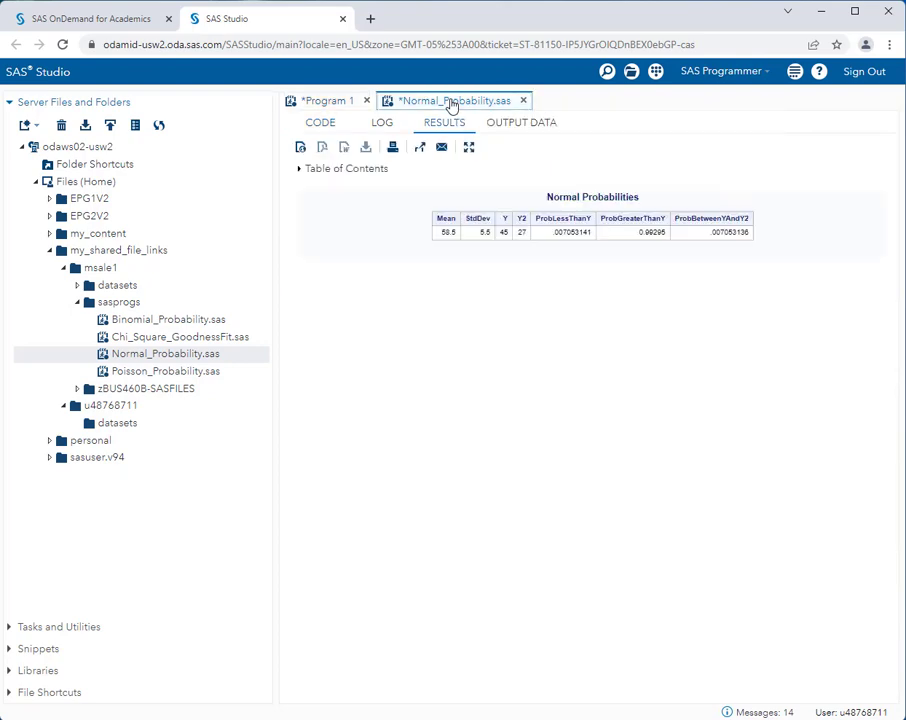
{"action": "left_click", "coordinate": [322, 124]}
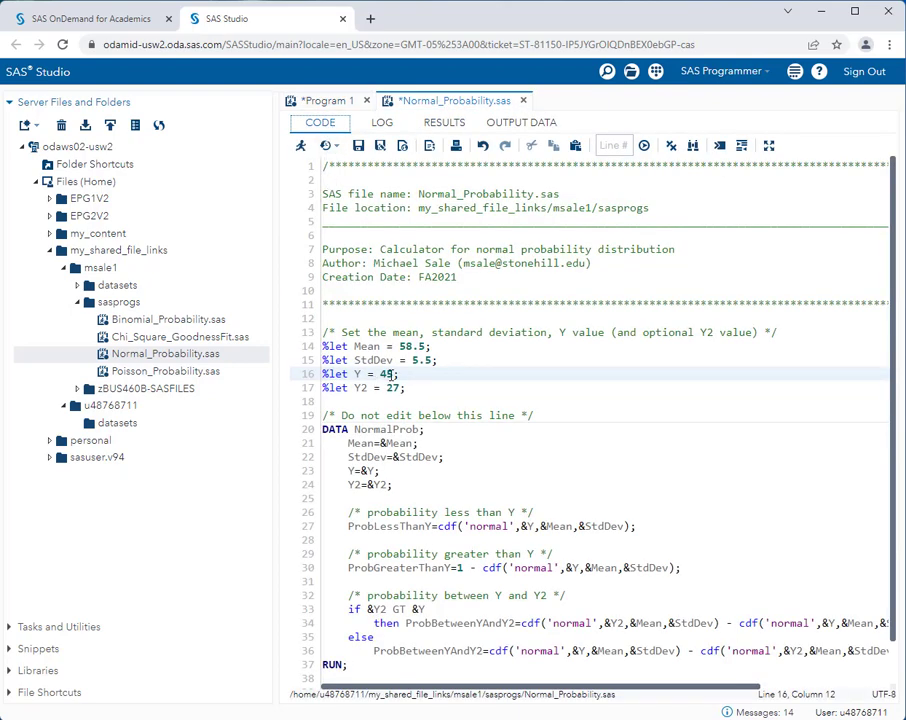
{"action": "key", "text": "BackSpace"}
{"action": "key", "text": "BackSpace"}
{"action": "type", "text": "57"}
{"action": "key", "text": "Down"}
{"action": "key", "text": "Right"}
{"action": "key", "text": "BackSpace"}
{"action": "key", "text": "BackSpace"}
{"action": "type", "text": "60"}
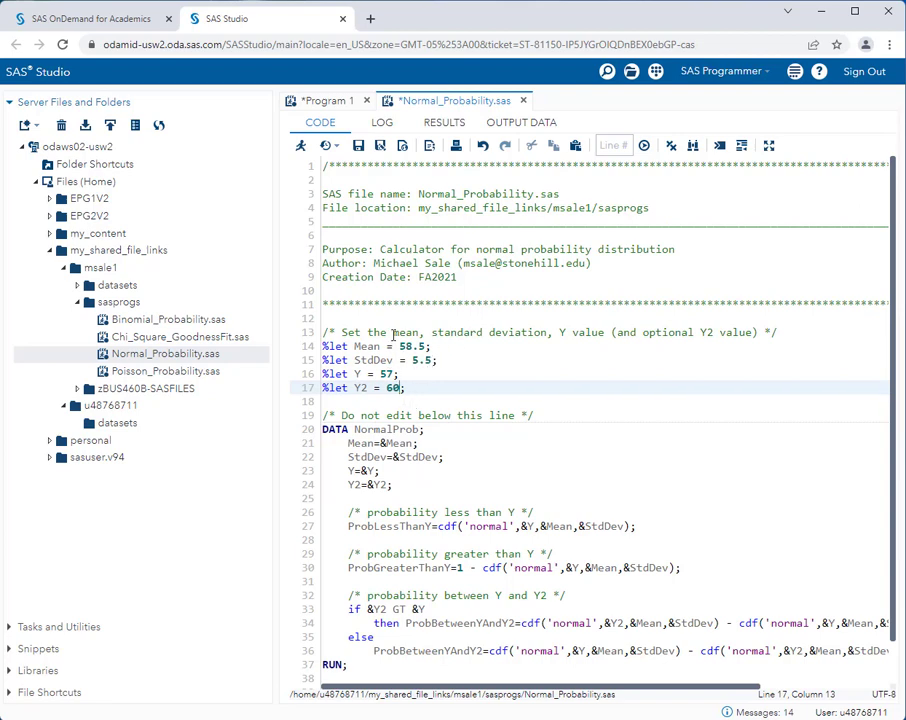
{"action": "left_click", "coordinate": [299, 148]}
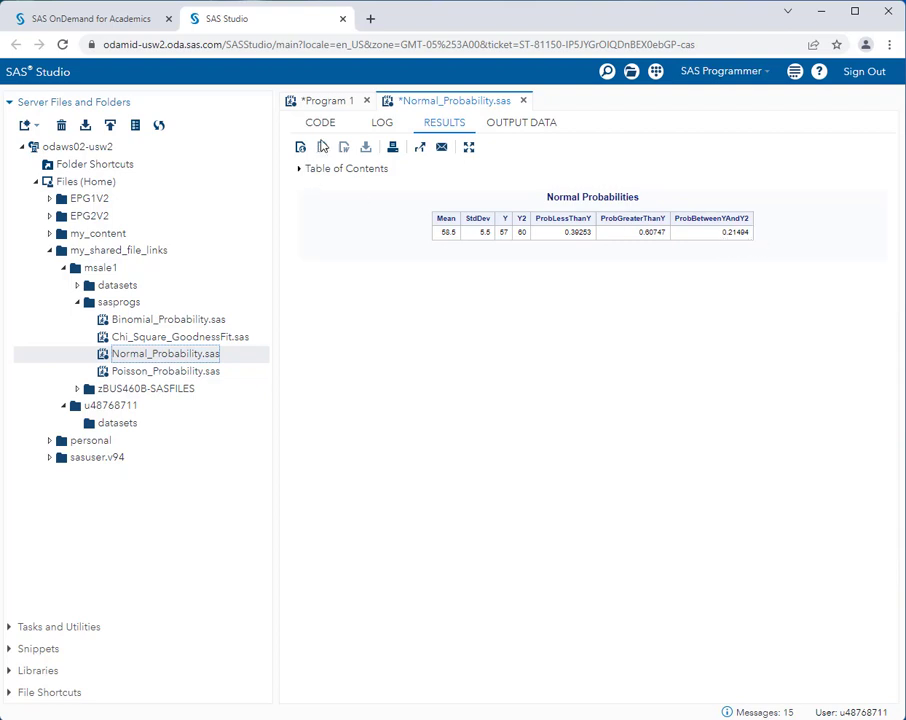
Type 0.21 on line 12 of Program 1, under the between-57-and-60 MPG question
{"action": "left_click", "coordinate": [327, 103]}
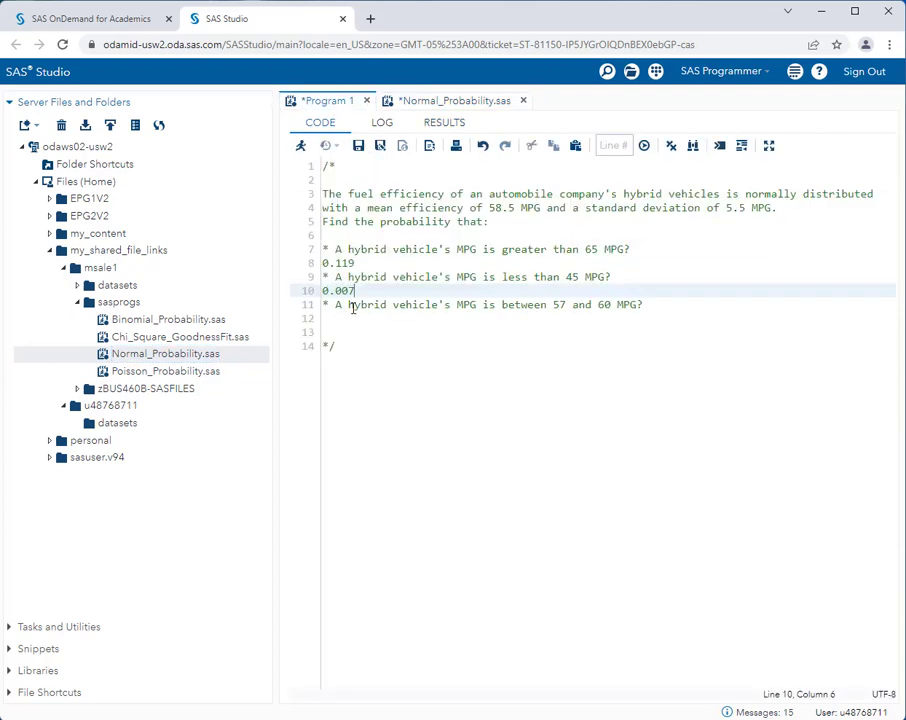
{"action": "key", "text": "Down"}
{"action": "key", "text": "Down"}
{"action": "type", "text": "0.21"}
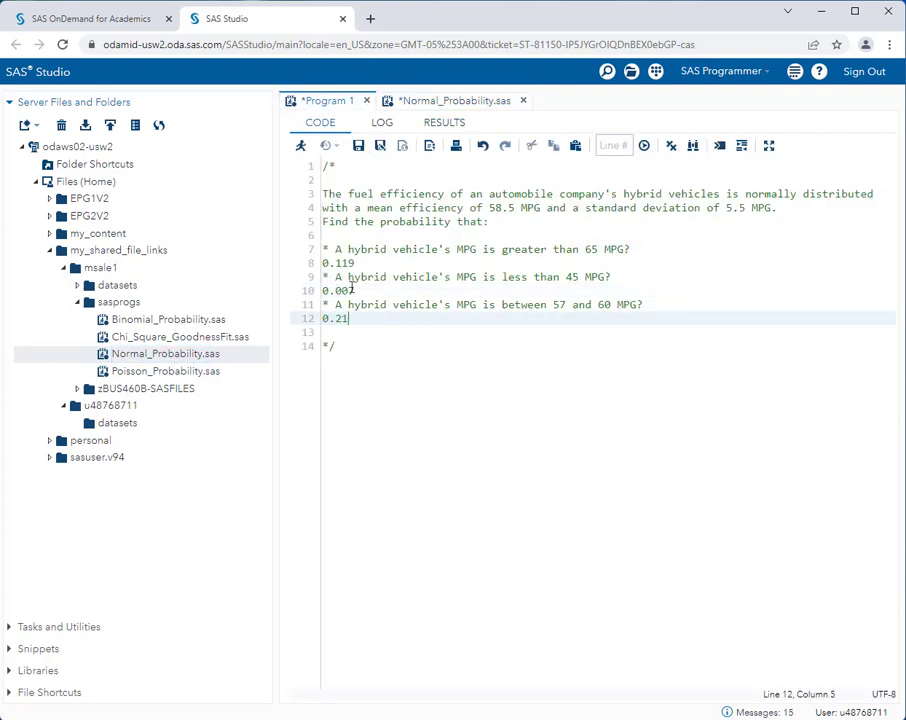